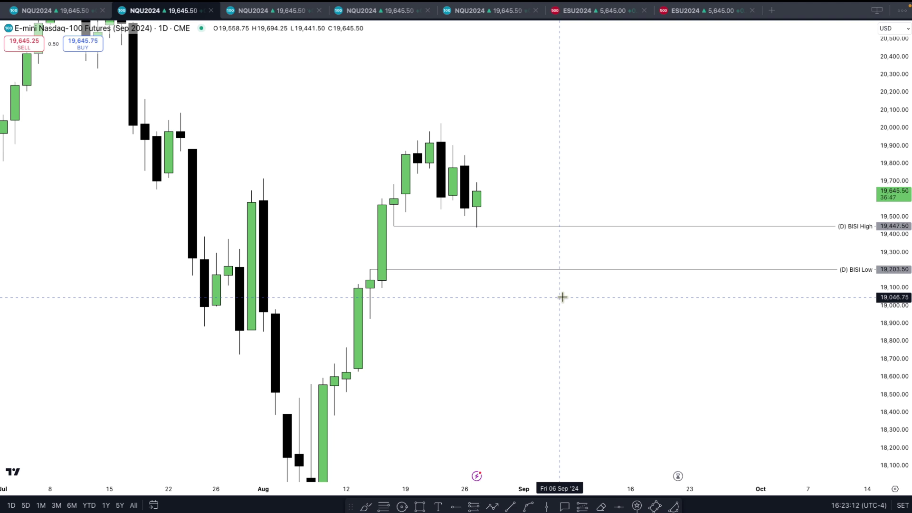
Examine how the recent daily candles react to the (D) BISI High and (D) BISI Low levels on the E-mini Nasdaq-100 chart
click(394, 226)
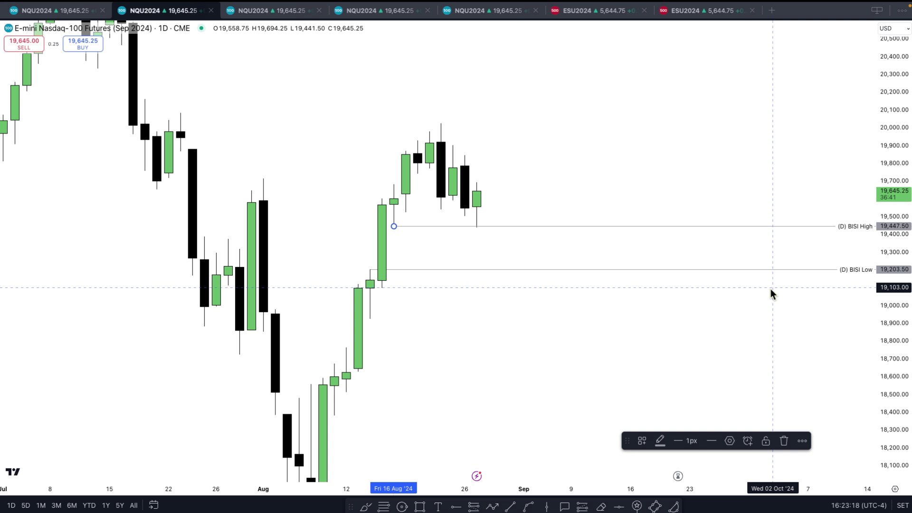
click(537, 323)
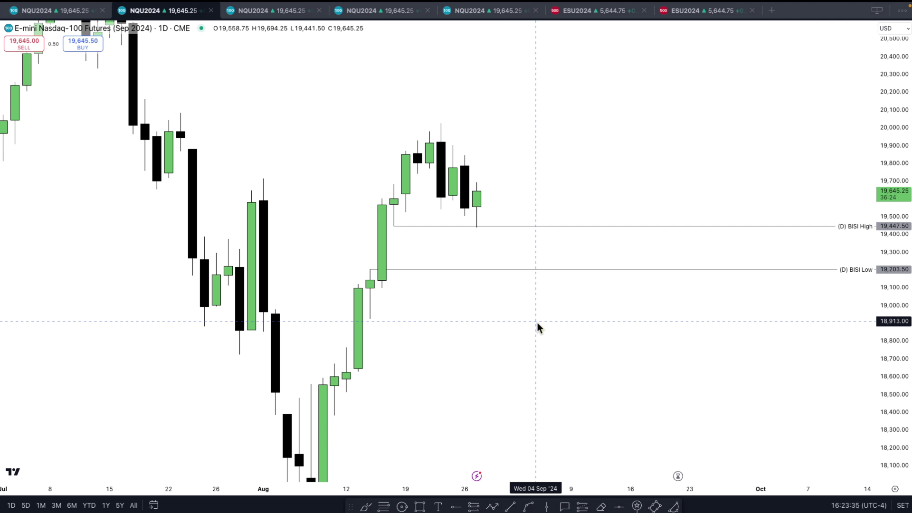
drag(542, 138, 520, 194)
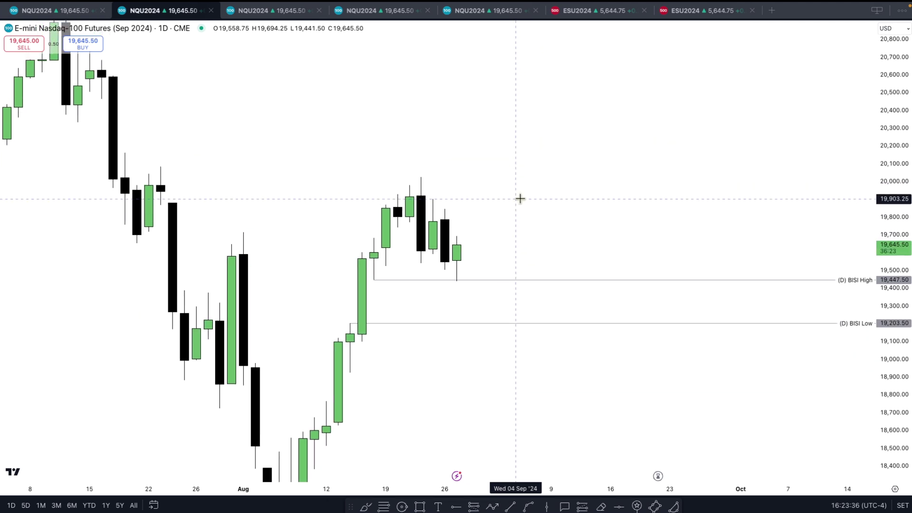
click(373, 281)
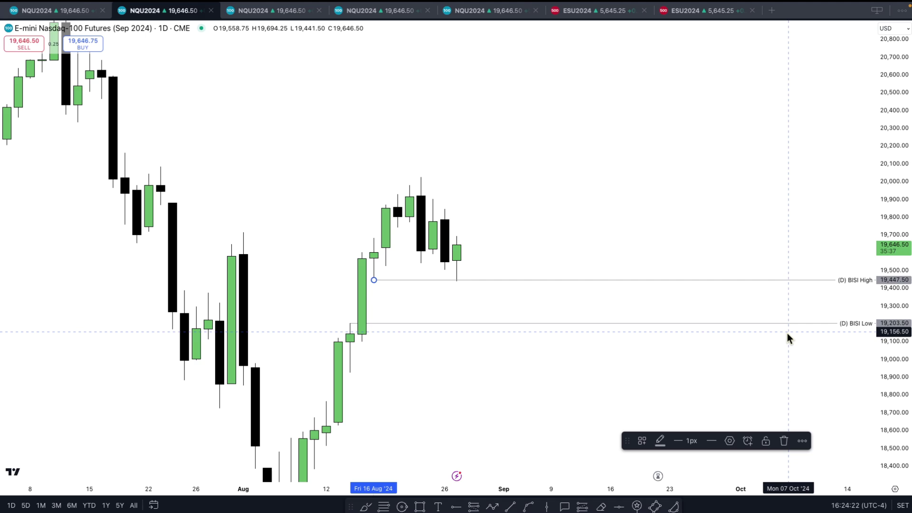
click(314, 194)
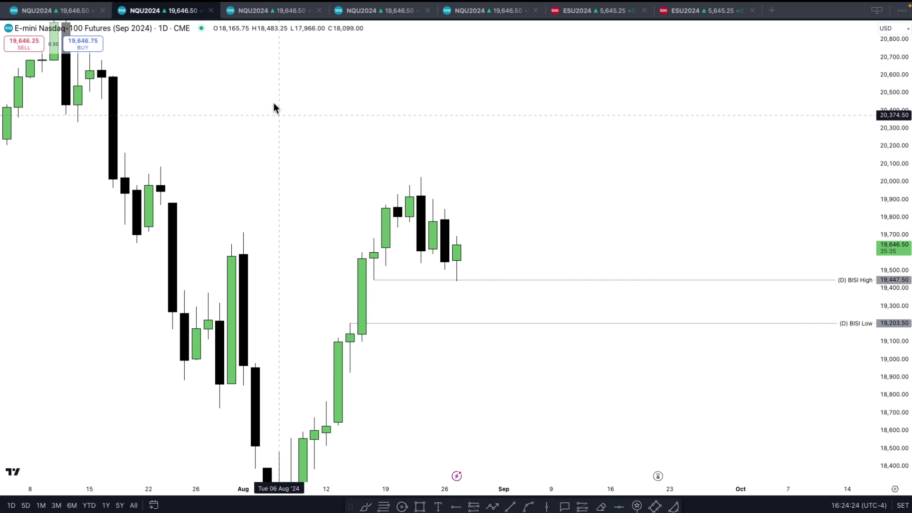
Open the 4-hour Nasdaq chart and examine the (D) BISI High / (H4) Swing Low level, the Breakaway Gap and the marked highs
click(268, 11)
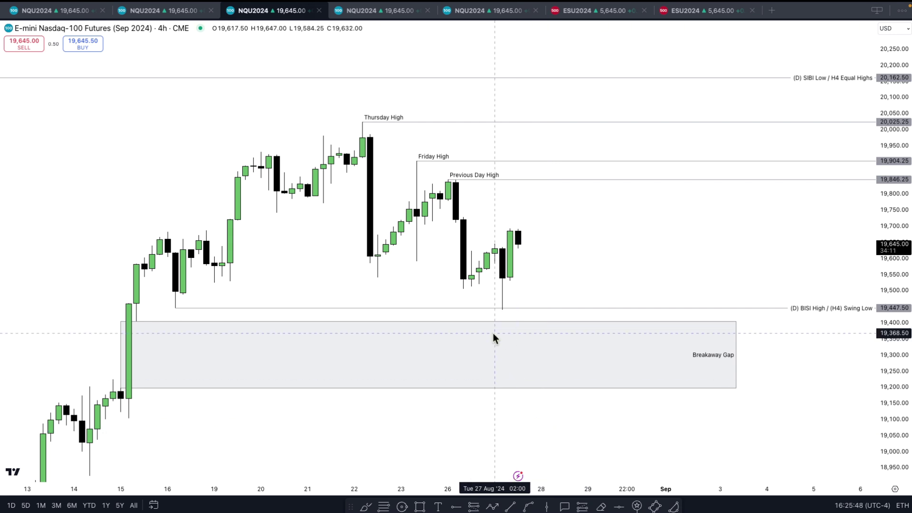
drag(552, 423, 552, 415)
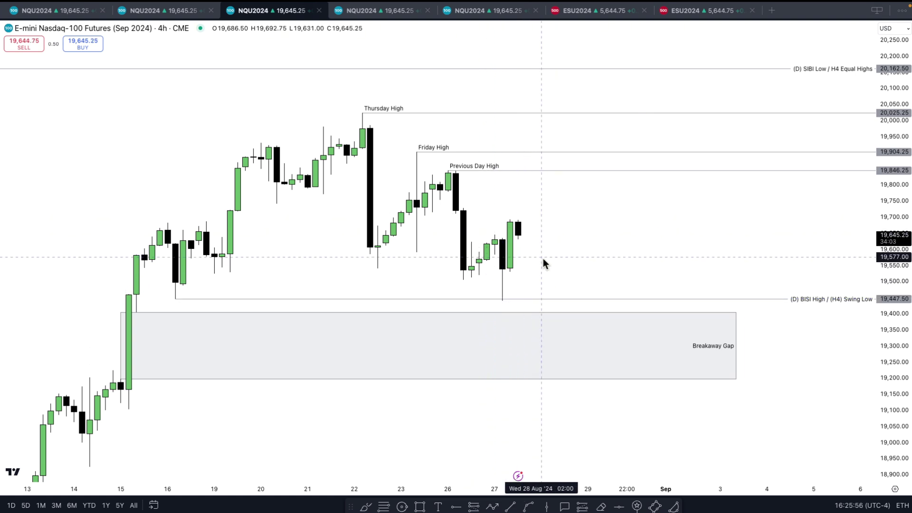
drag(564, 212, 565, 202)
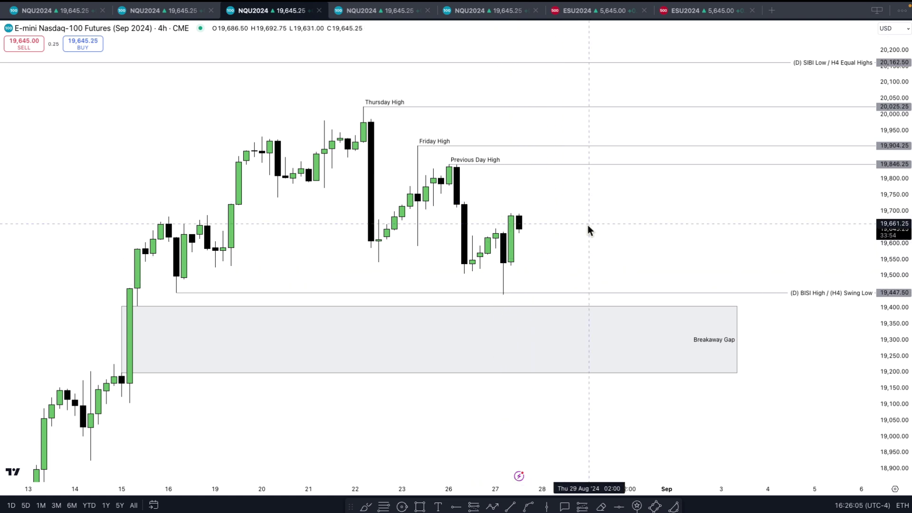
click(176, 293)
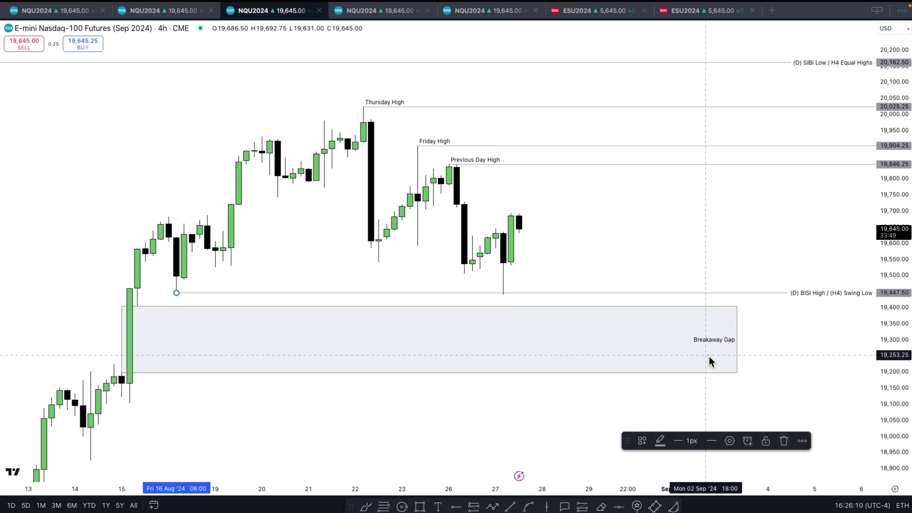
click(766, 339)
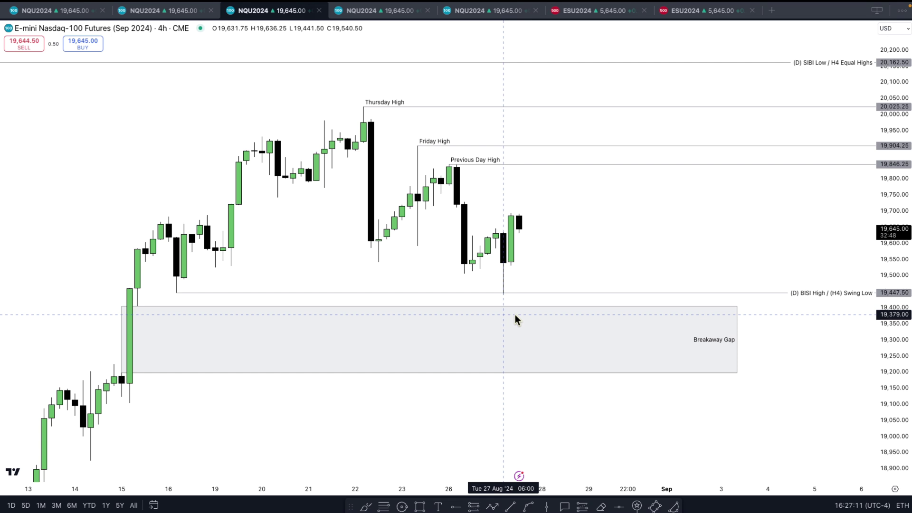
On the 1-hour Nasdaq chart, duplicate the Breakaway Gap box below the (D) BISI High / (H4) Swing Low level
key(ctrl+Tab)
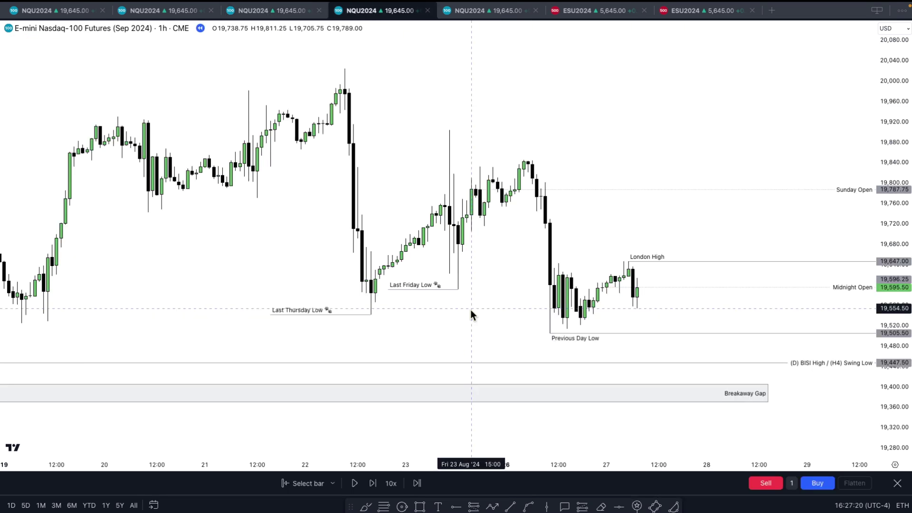
scroll(470, 310, up, 1)
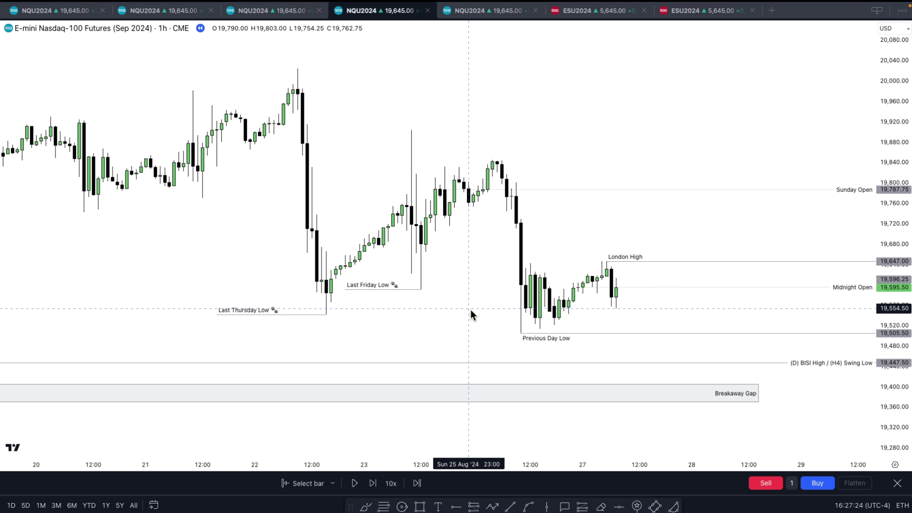
scroll(471, 310, down, 3)
scroll(372, 337, left, 10)
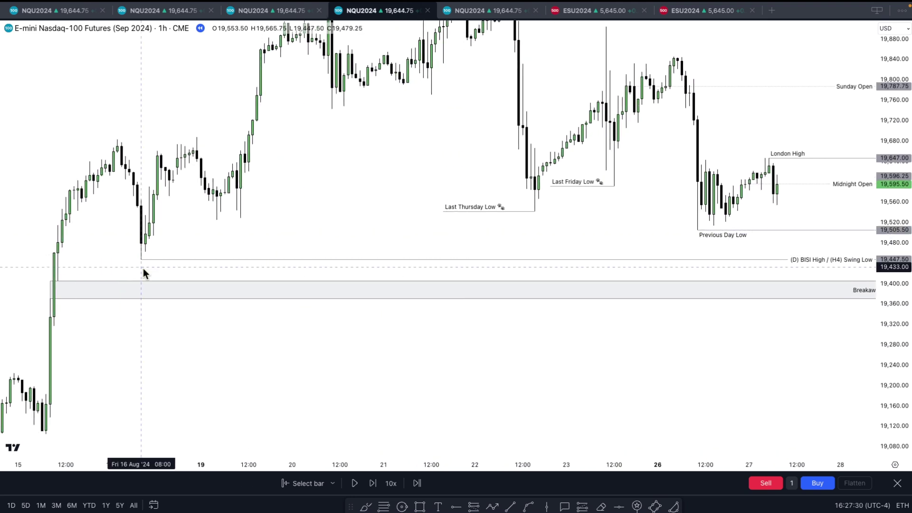
scroll(133, 260, down, 2)
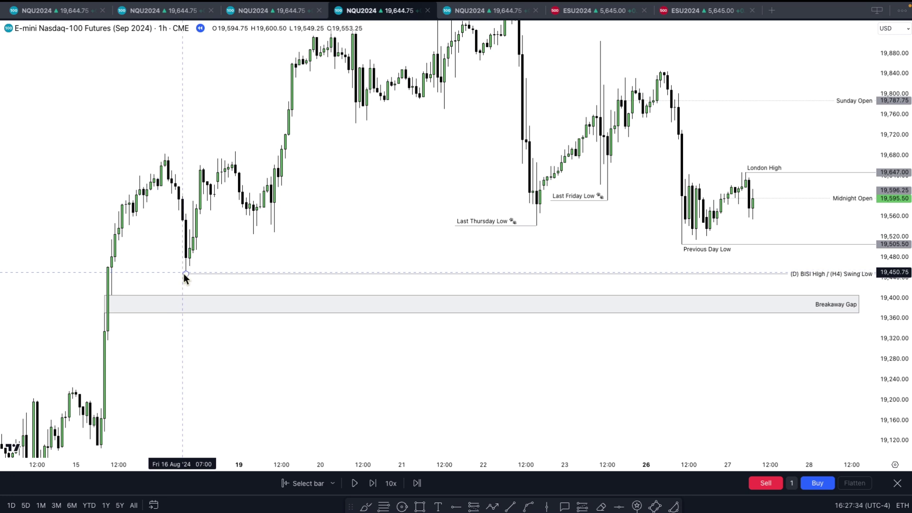
scroll(183, 274, down, 3)
click(85, 269)
key(ctrl+c)
key(ctrl+v)
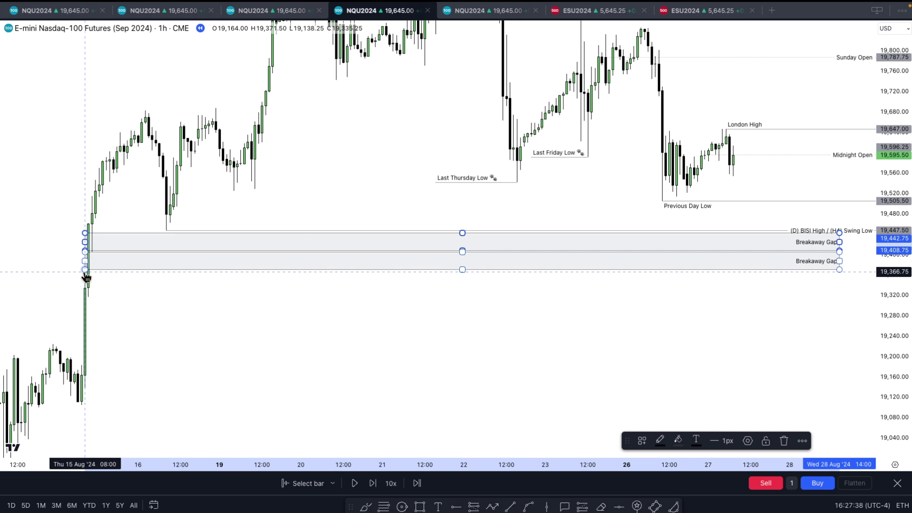
Resize the duplicated Breakaway Gap box to cover the lower gap, from about 19,183 up to about 19,315
drag(85, 251, 84, 338)
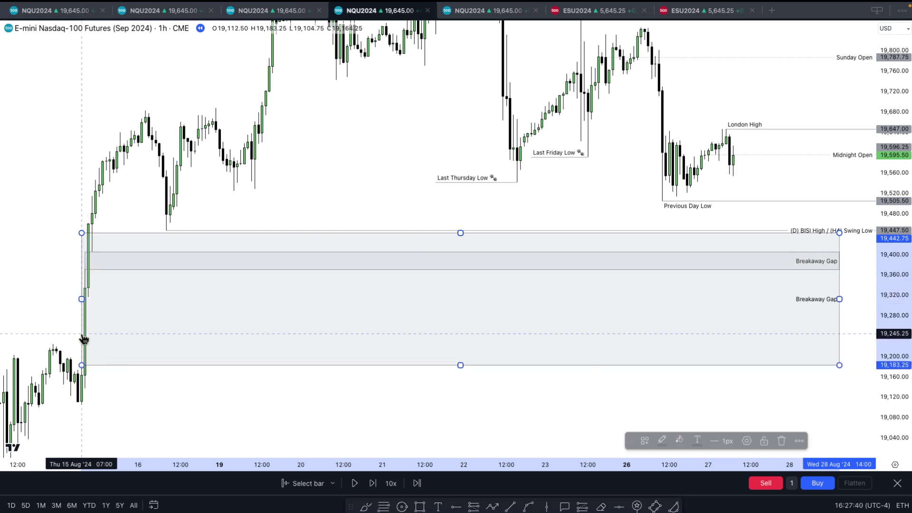
drag(460, 232, 460, 297)
drag(116, 233, 102, 271)
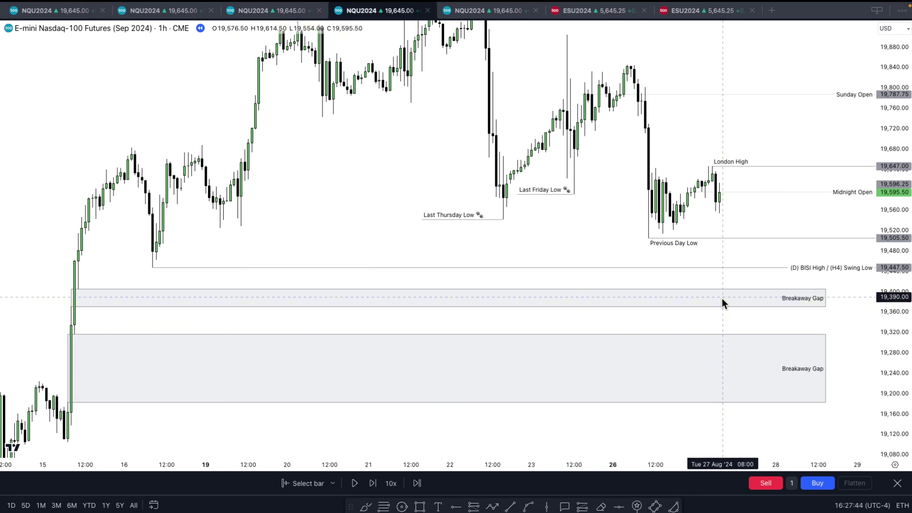
Examine the 1-hour price action around last Thursday's and Friday's lows, the Previous Day Low, the London High and the 19,447.50 swing low
drag(749, 317, 699, 342)
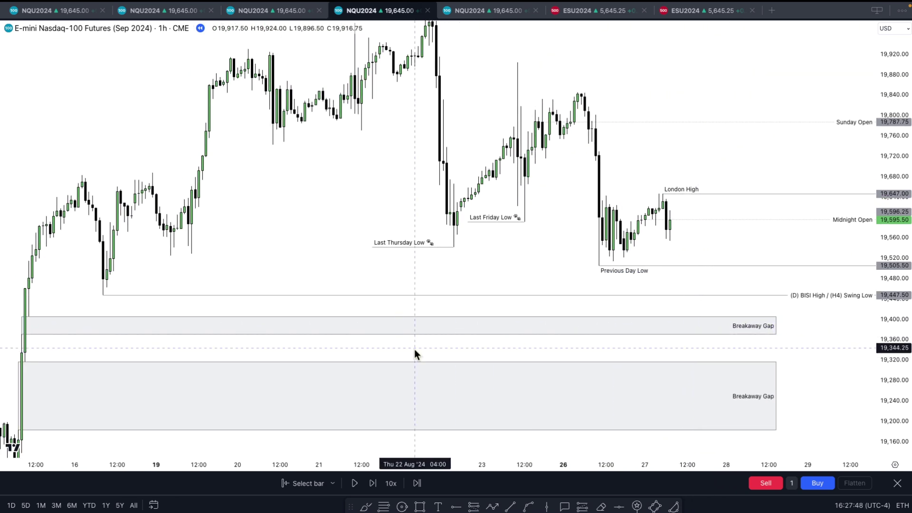
click(70, 333)
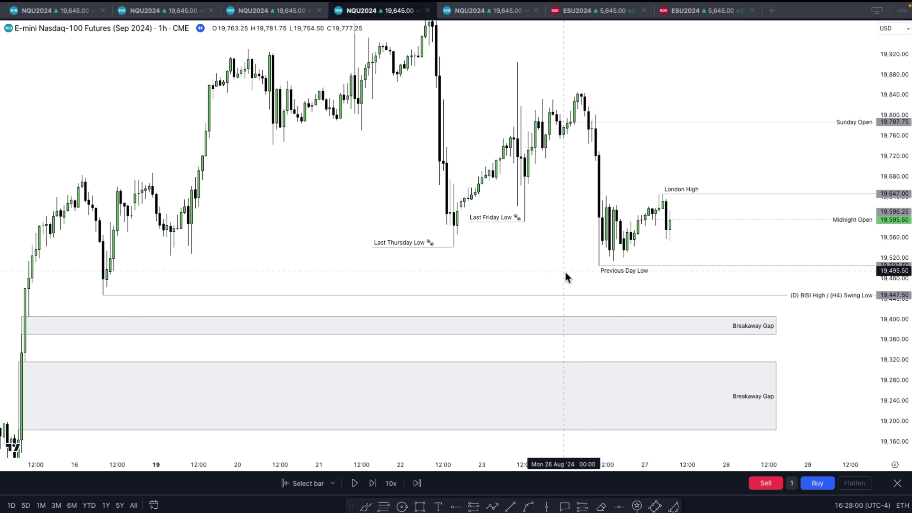
drag(563, 268, 483, 310)
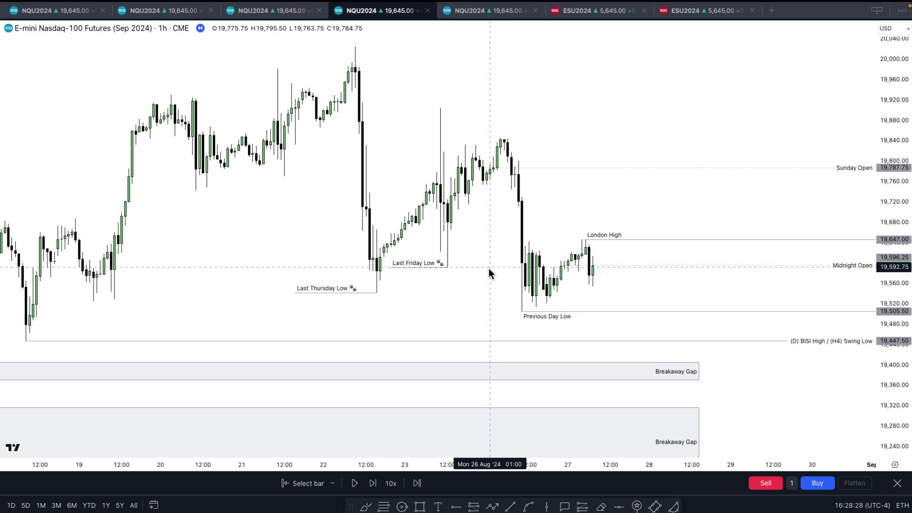
drag(480, 265, 488, 268)
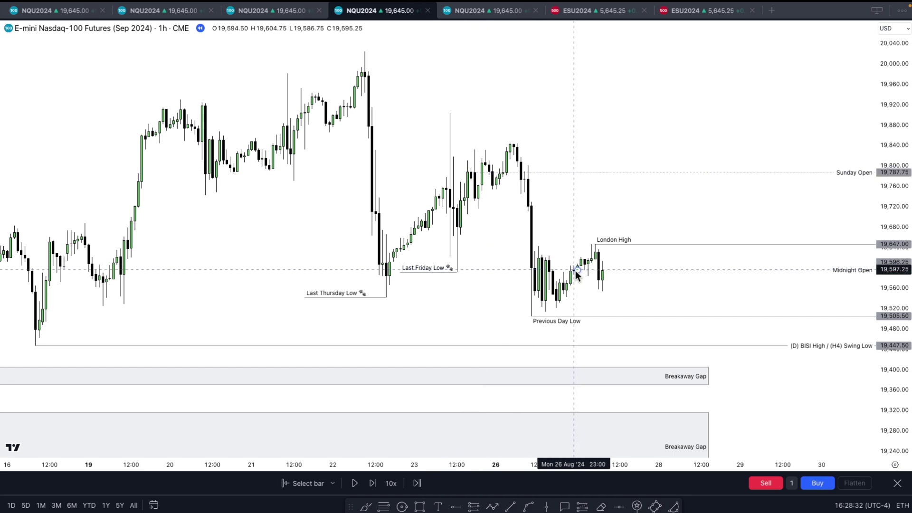
scroll(589, 297, down, 5)
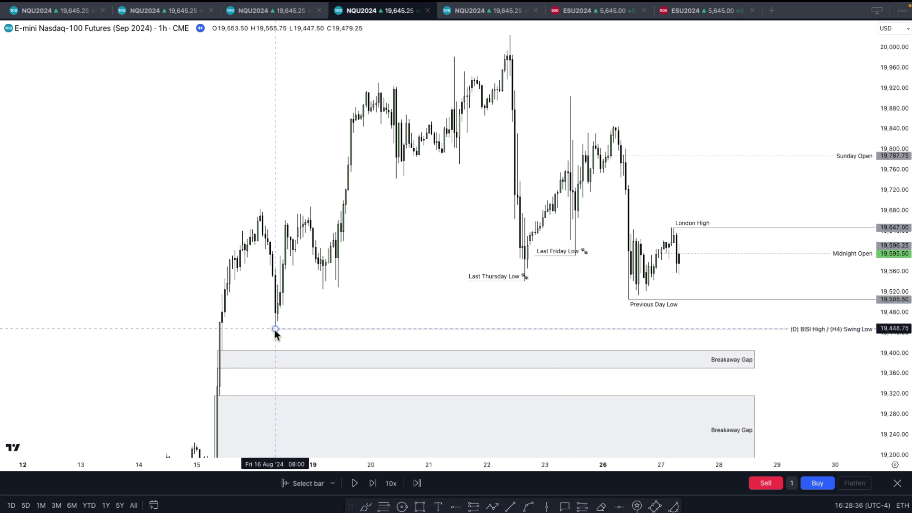
scroll(345, 330, up, 3)
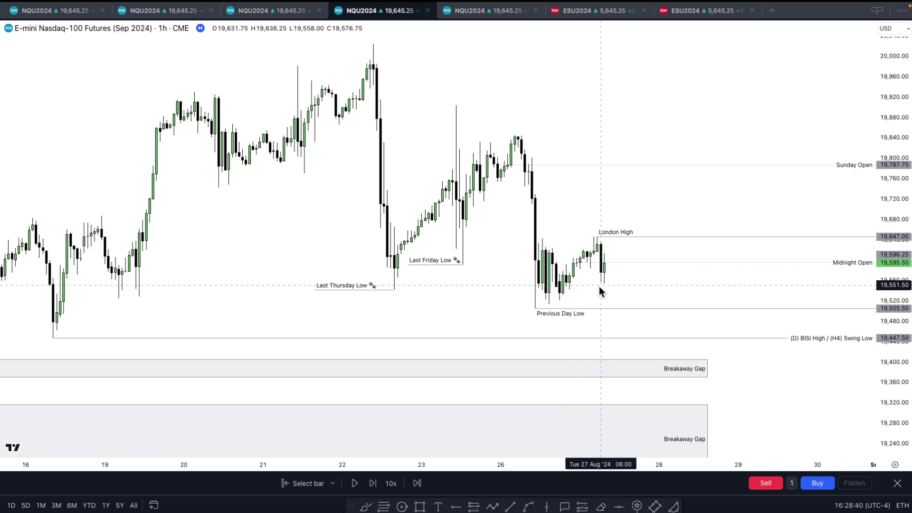
drag(606, 287, 622, 287)
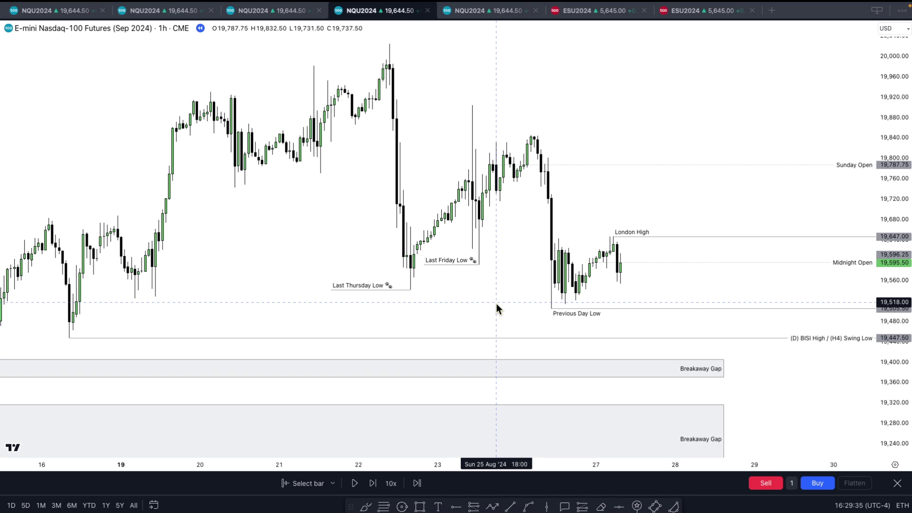
scroll(497, 304, up, 1)
Review the 1-minute Nasdaq chart from the 09:00 lows through the SMT, 930 FVG and Breakaway Gap up to the London High
click(591, 12)
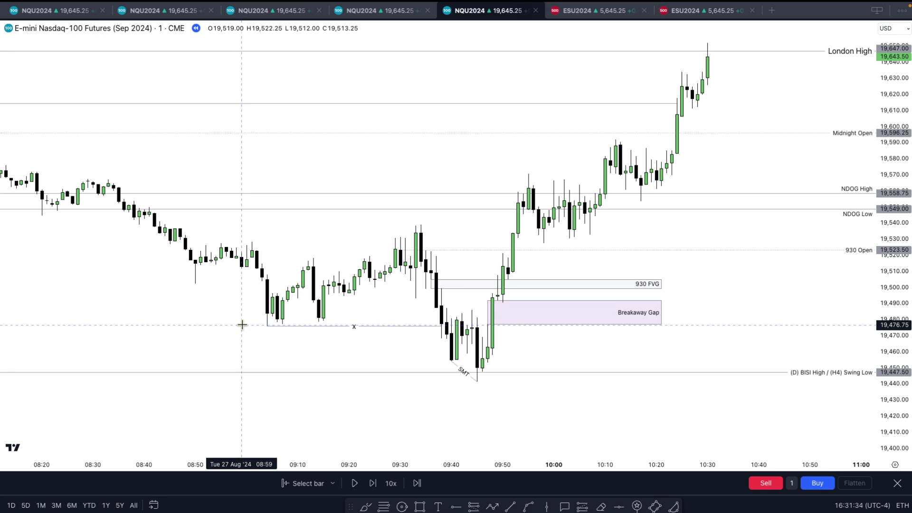
drag(344, 247, 344, 226)
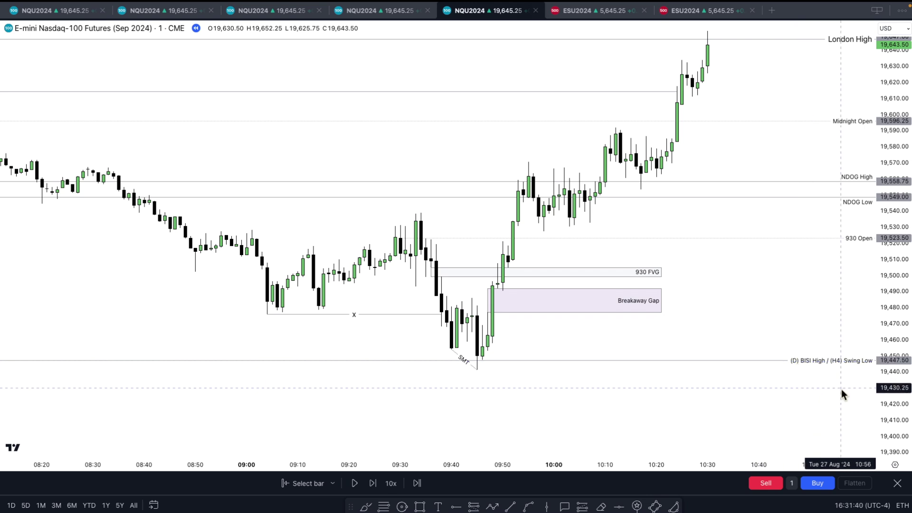
drag(842, 389, 827, 366)
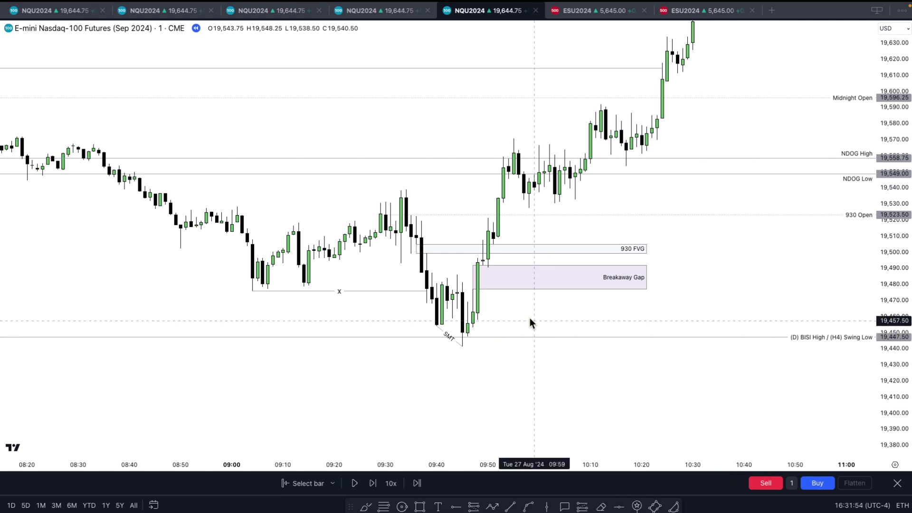
drag(530, 318, 564, 326)
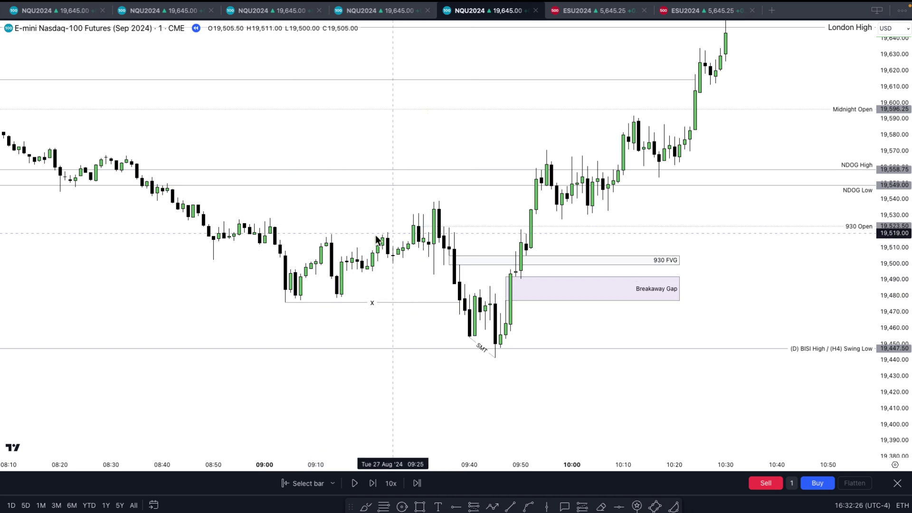
scroll(426, 232, down, 3)
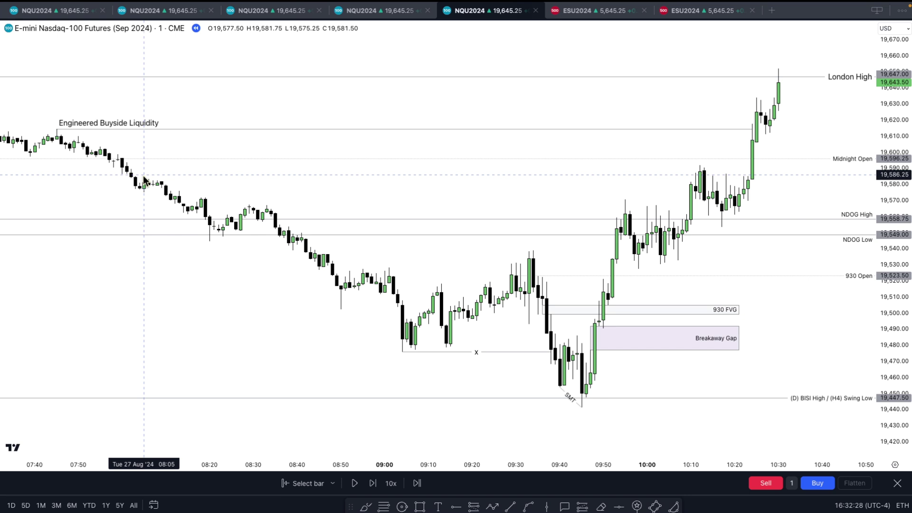
scroll(366, 316, up, 2)
scroll(375, 324, up, 3)
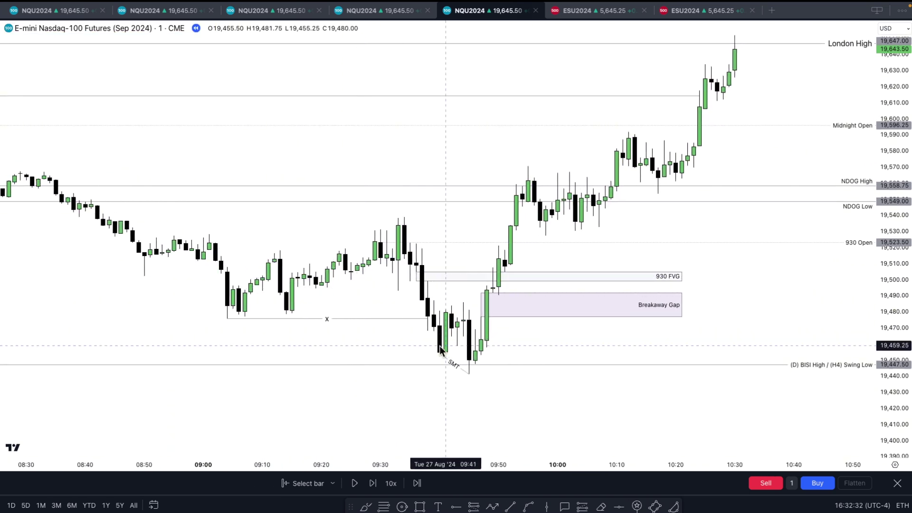
drag(403, 343, 406, 342)
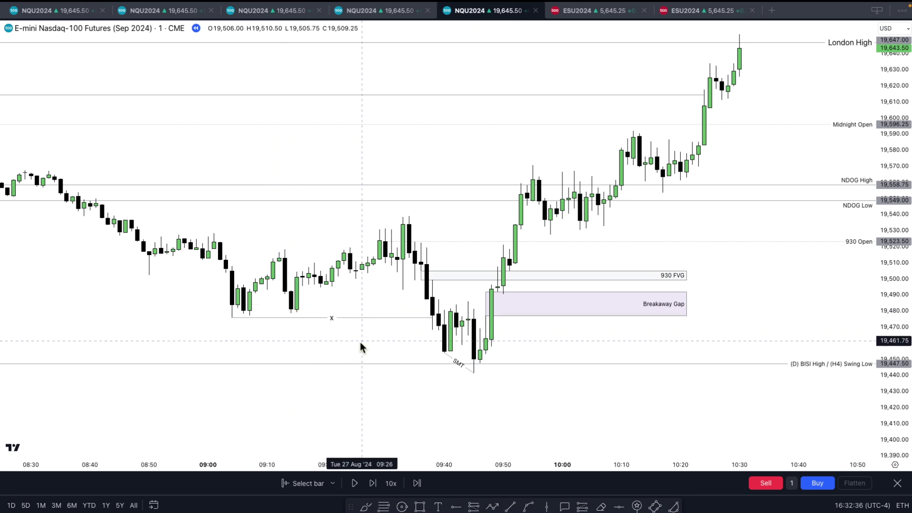
drag(360, 342, 383, 336)
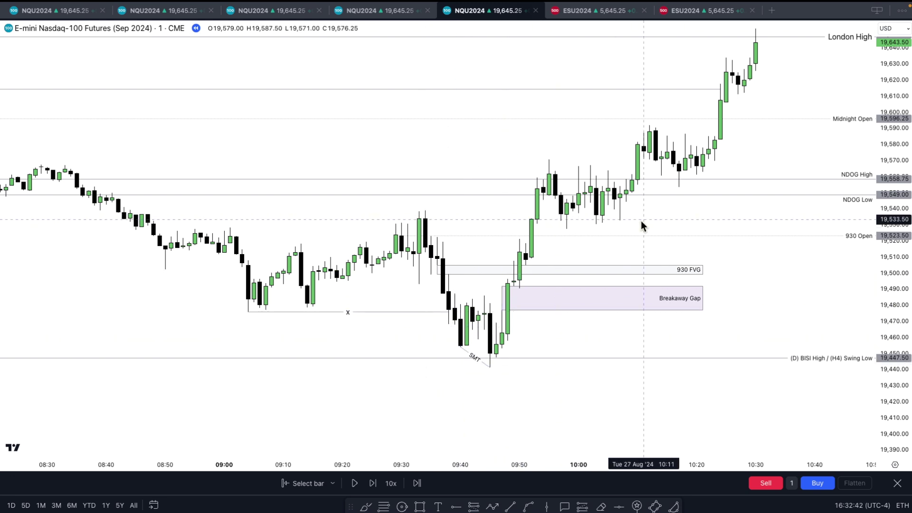
drag(756, 147, 678, 184)
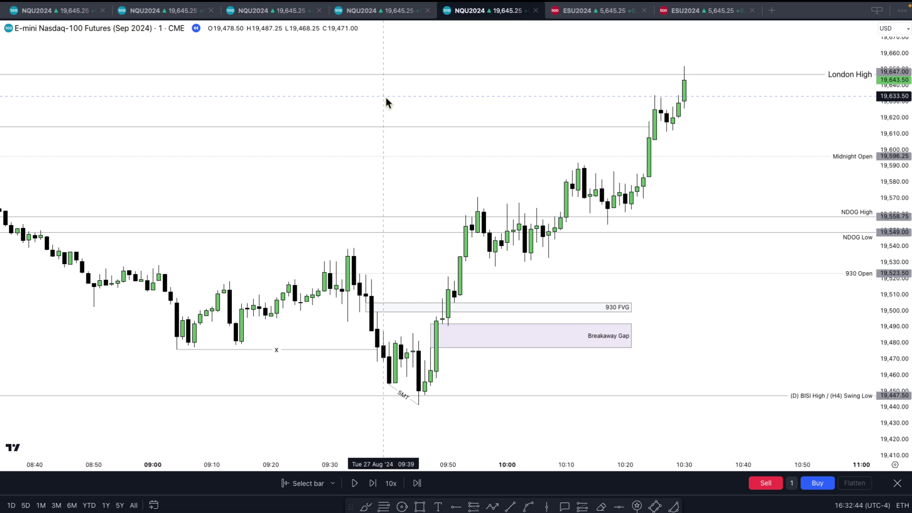
Return to the 1-hour Nasdaq chart and look closer at the latest candles between the Previous Day Low and the London High
click(377, 16)
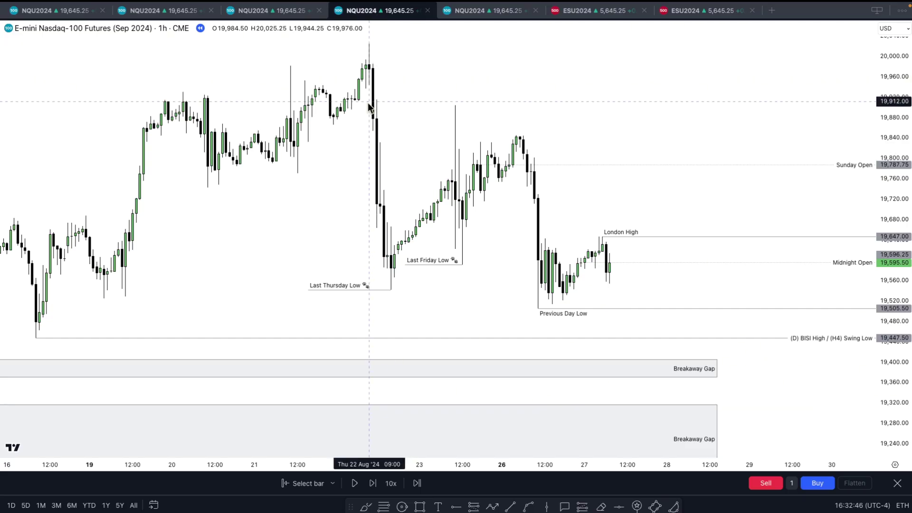
scroll(594, 217, up, 2)
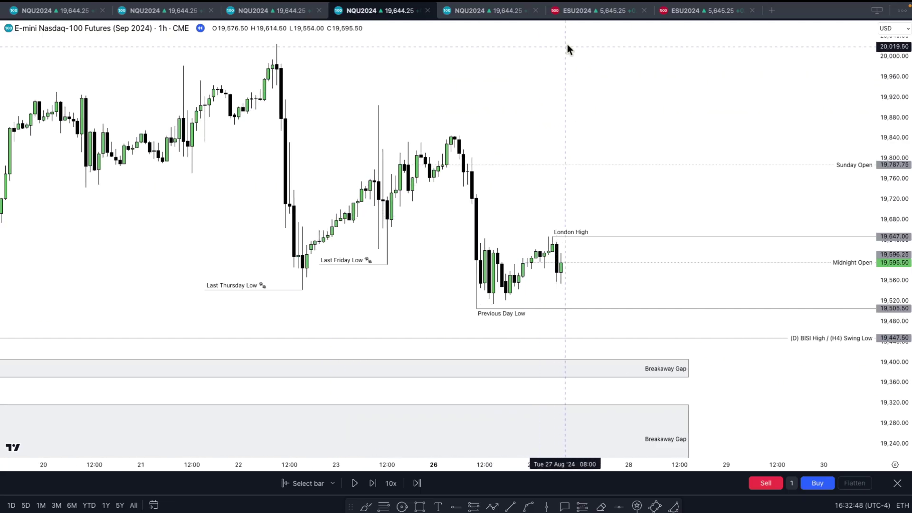
Compare the 1-hour E-mini S&P 500 chart's previous-day levels and relative equal highs with the 1-hour Nasdaq chart
click(598, 12)
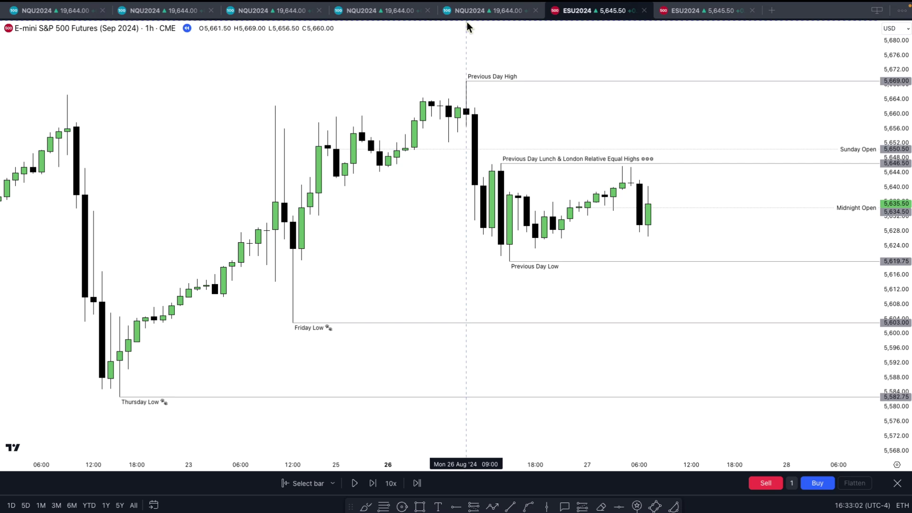
click(385, 13)
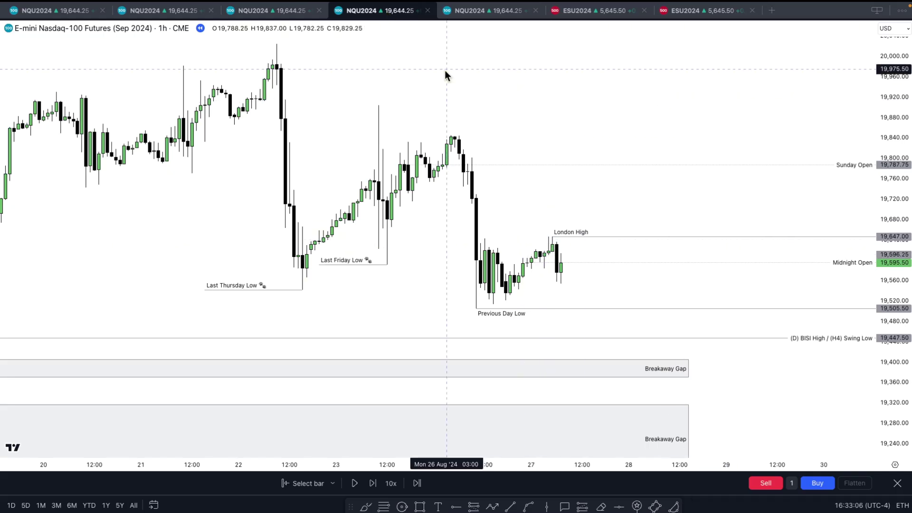
Examine the 1-minute Nasdaq chart from the 09:00 lows through the SMT low to the 930 FVG and Breakaway Gap
click(475, 16)
drag(728, 104, 729, 75)
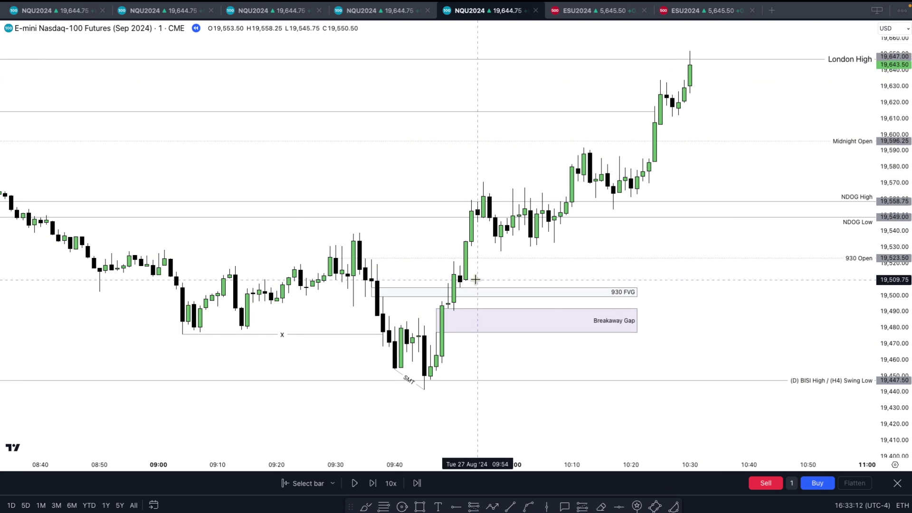
scroll(554, 270, left, 5)
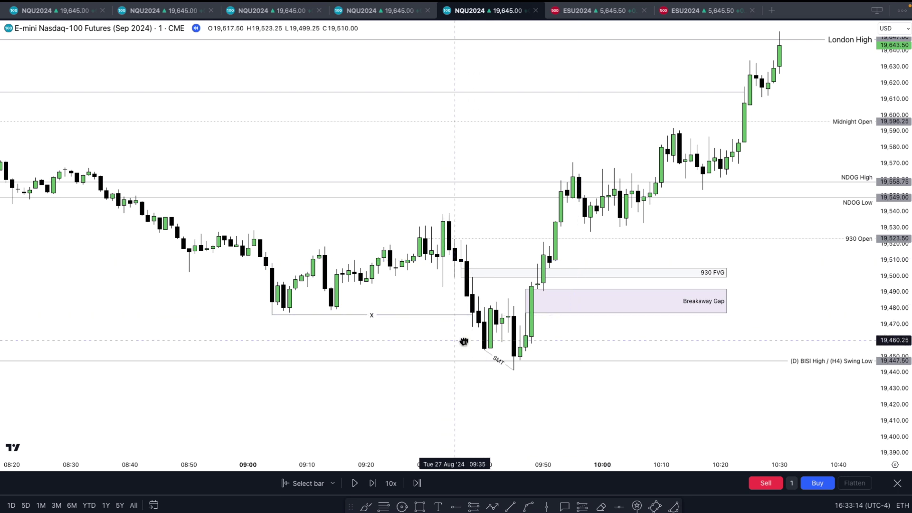
scroll(546, 342, up, 3)
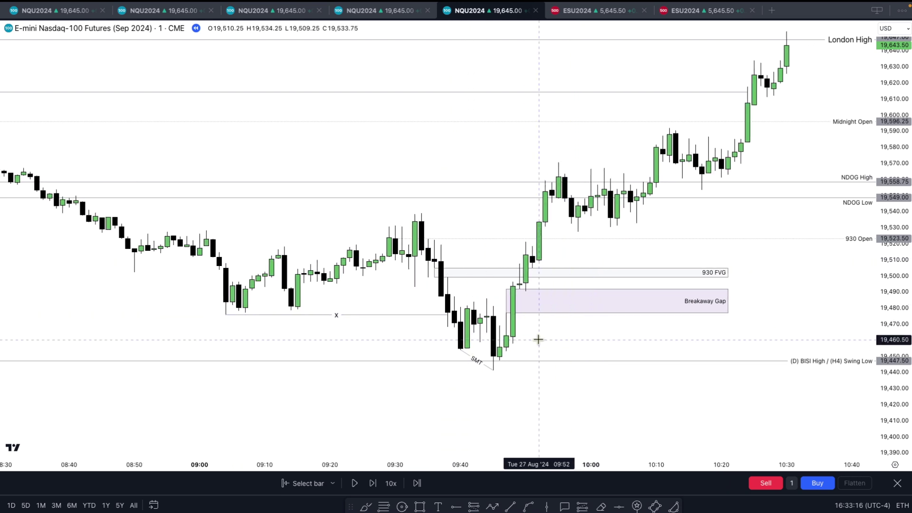
scroll(538, 339, up, 2)
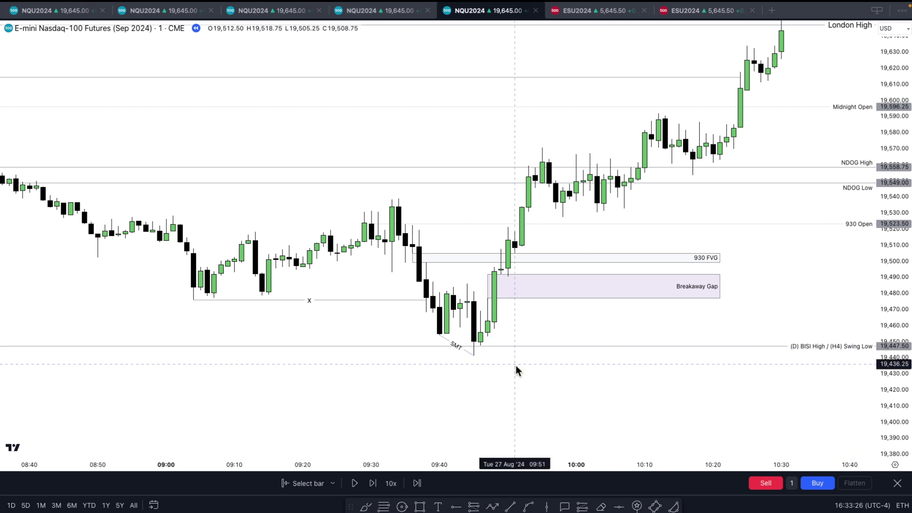
drag(467, 369, 494, 374)
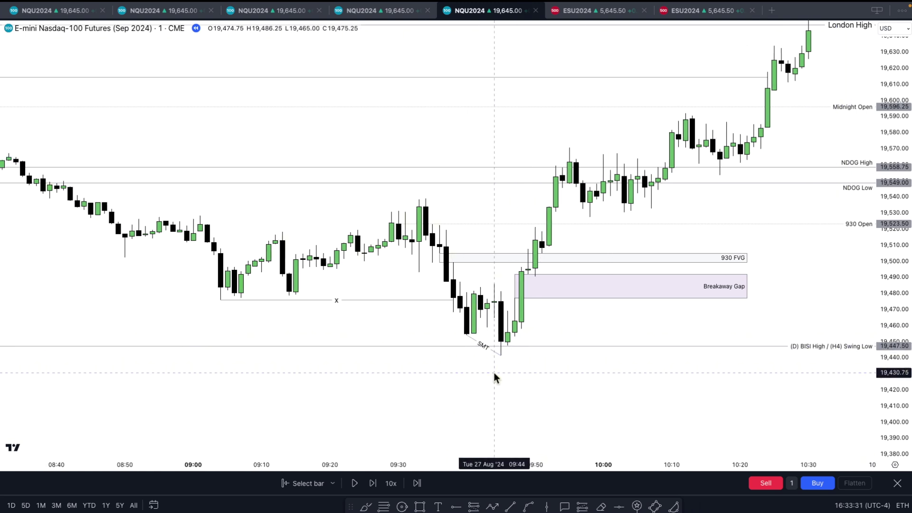
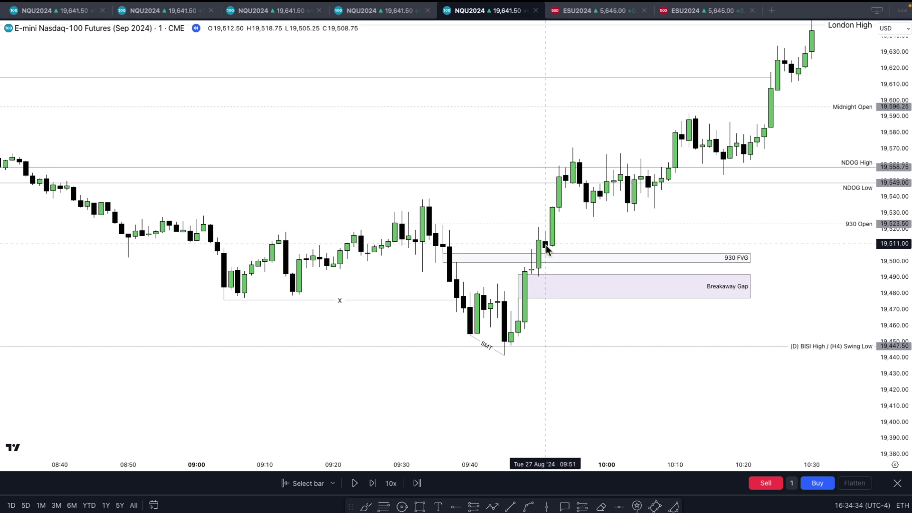
click(549, 258)
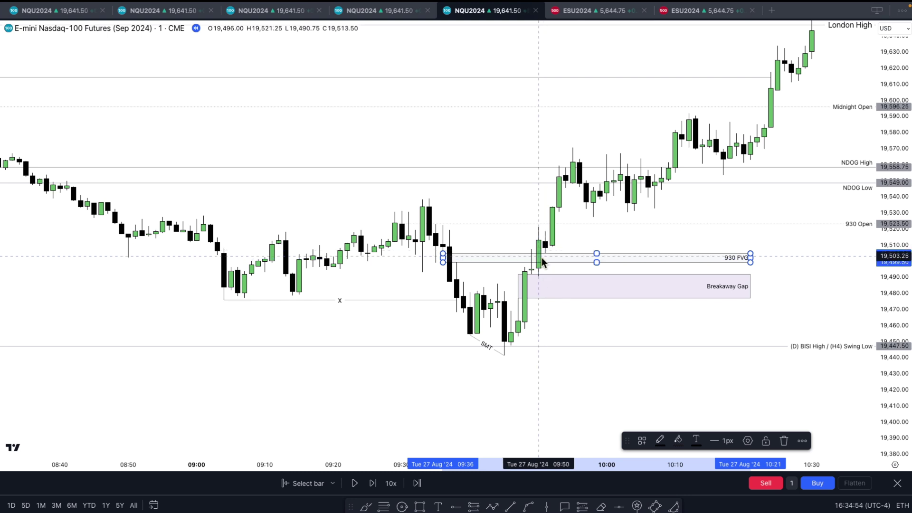
click(558, 247)
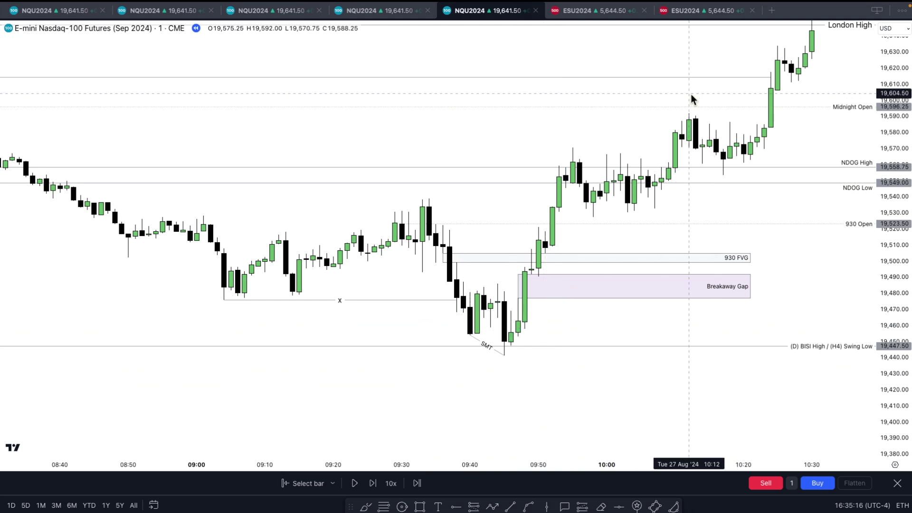
Examine the 1-minute E-mini S&P 500 chart around the SMT, HP +OB, 930 FVG and +BRKR, down to Last Friday Low
click(679, 12)
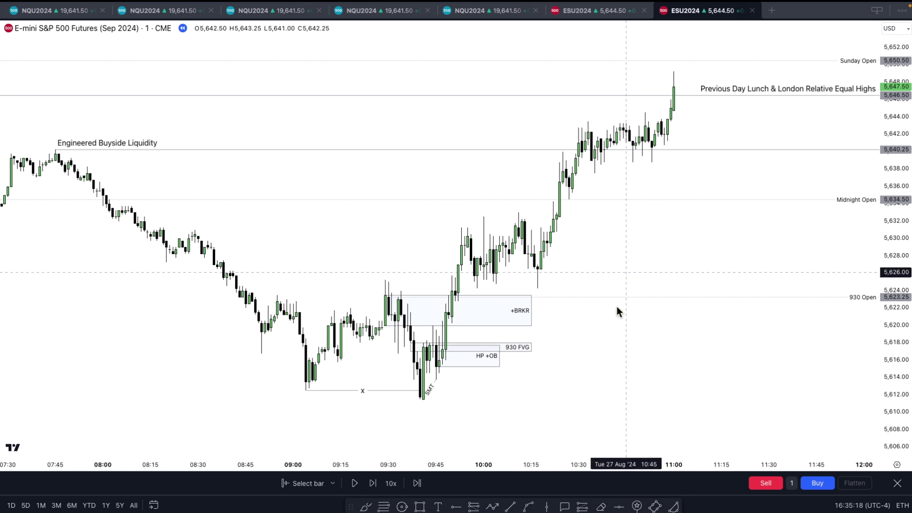
scroll(616, 307, up, 5)
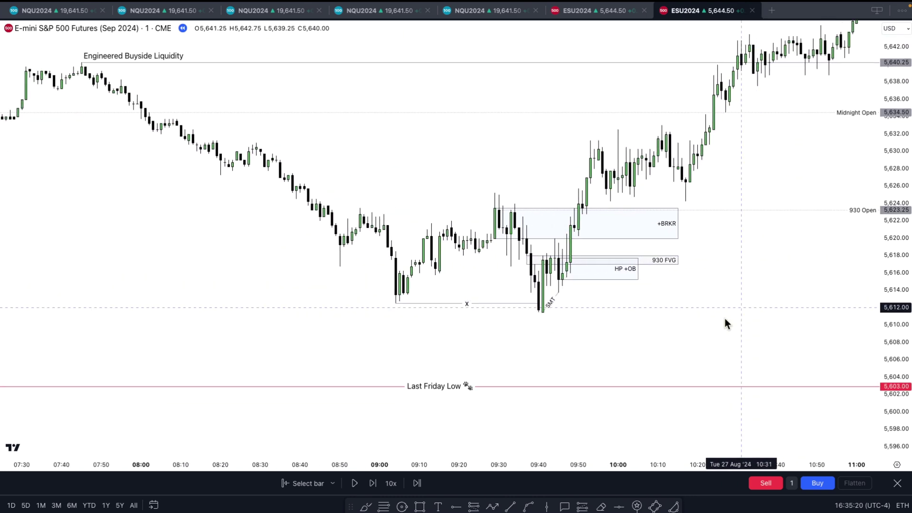
drag(465, 364, 492, 357)
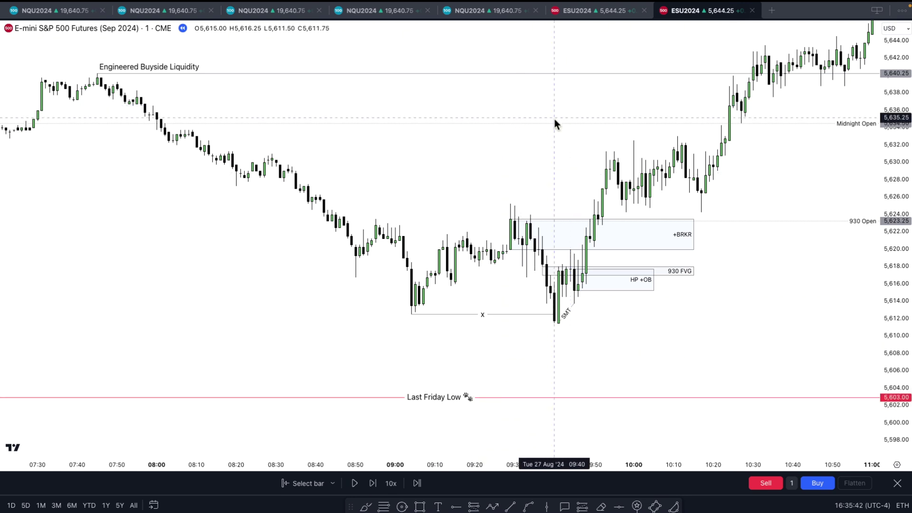
Compare the London High on the 1-hour Nasdaq chart with the relative equal highs on the 1-hour S&P 500 chart
click(364, 16)
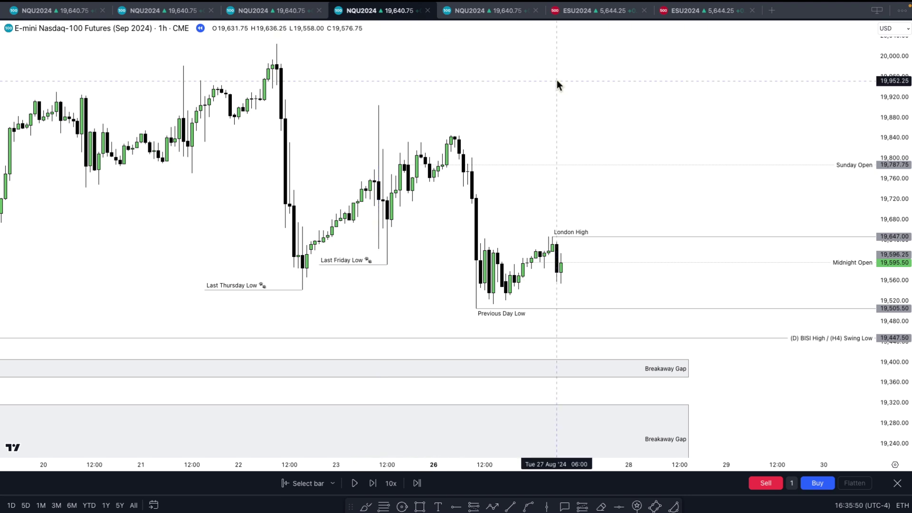
click(576, 11)
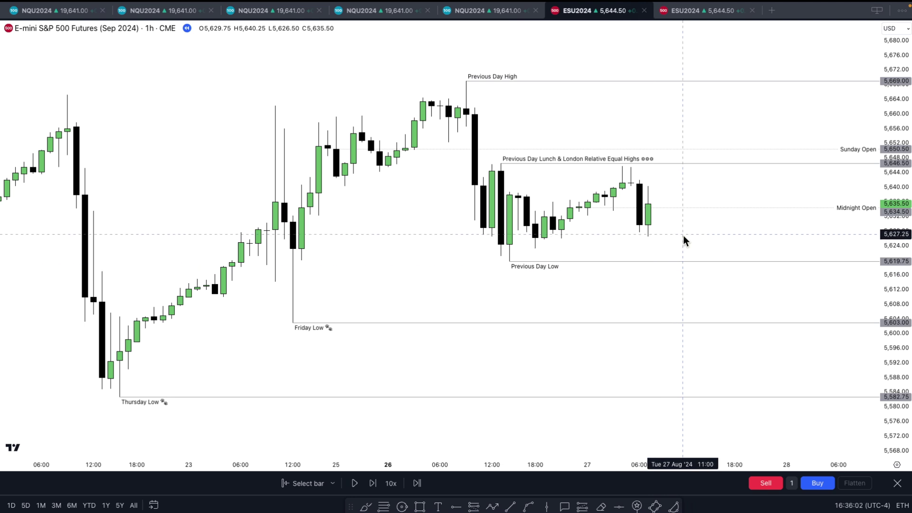
scroll(682, 236, right, 2)
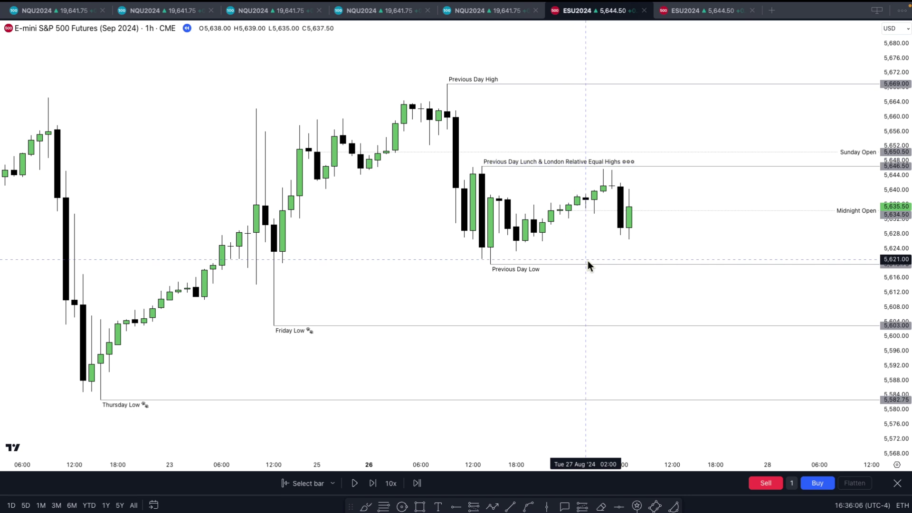
Return to the 1-minute Nasdaq chart and examine the Engineered Buyside Liquidity level from its 07:45 high across to the 10:30 candles
key(ctrl+shift+Tab)
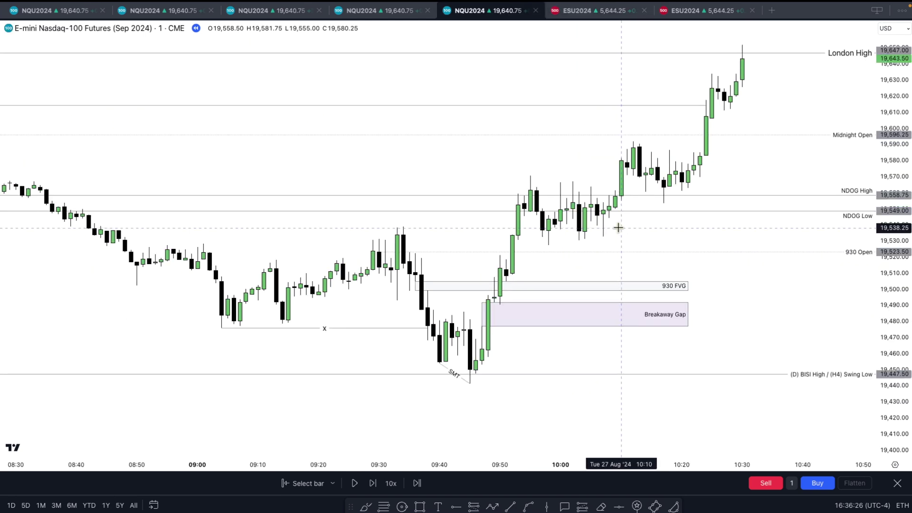
scroll(617, 228, down, 3)
drag(580, 176, 540, 216)
scroll(617, 198, up, 3)
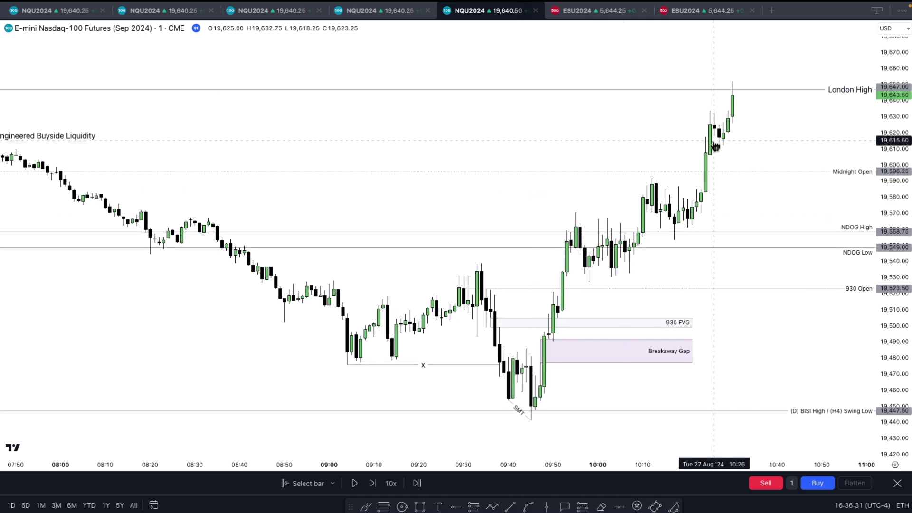
scroll(662, 153, down, 3)
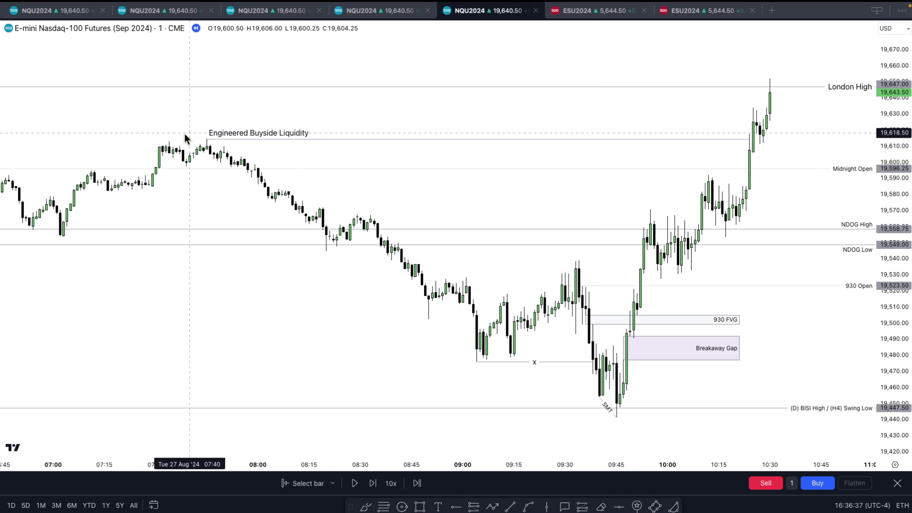
scroll(271, 131, up, 2)
scroll(320, 99, right, 2)
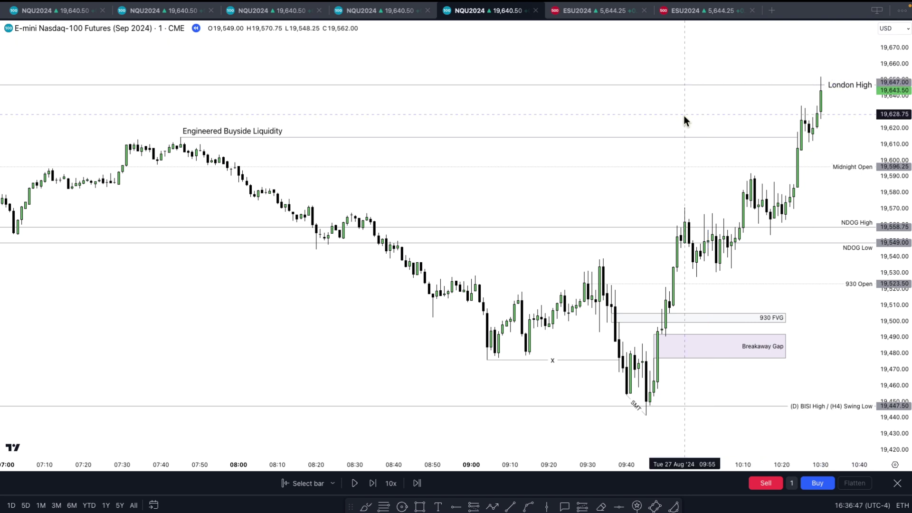
scroll(409, 199, left, 4)
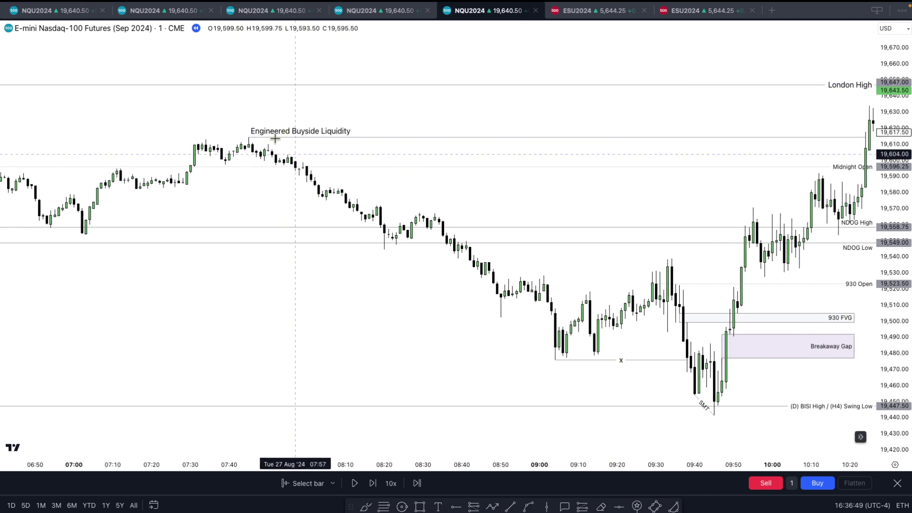
scroll(409, 176, right, 1)
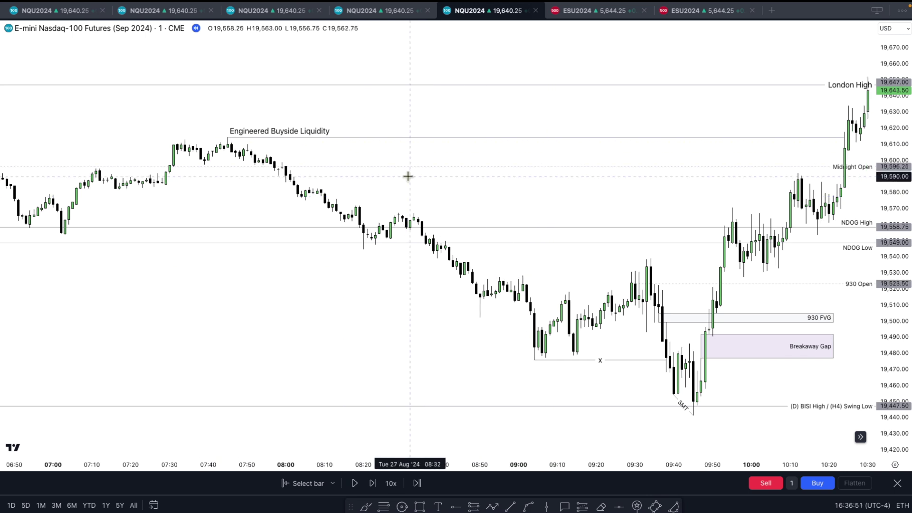
scroll(408, 177, right, 5)
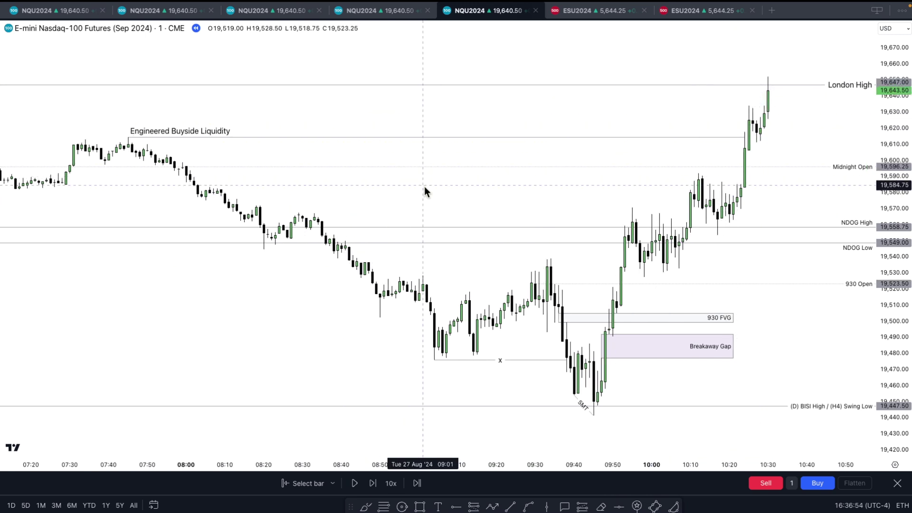
scroll(374, 190, down, 2)
scroll(374, 190, down, 2)
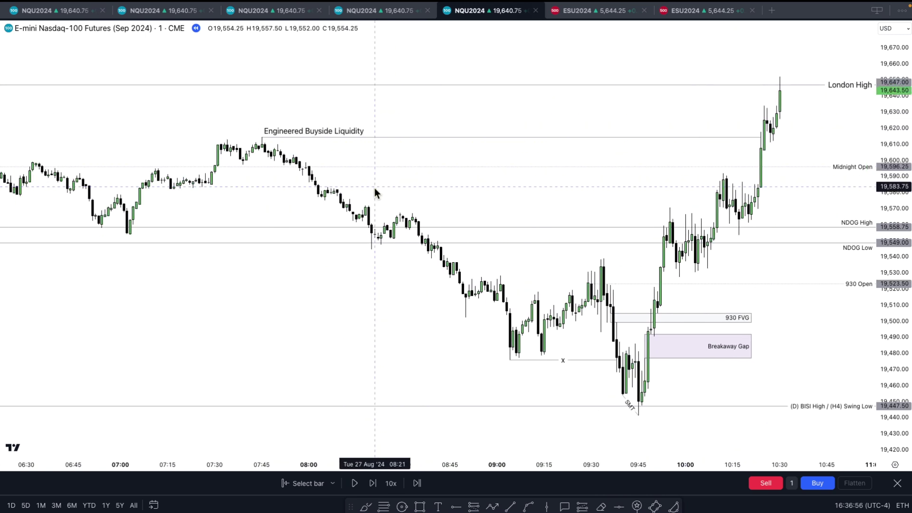
Review the 1-minute Nasdaq rally from the 09:45 low through the 930 FVG, NDOG levels and Midnight Open to the London High
scroll(498, 192, right, 4)
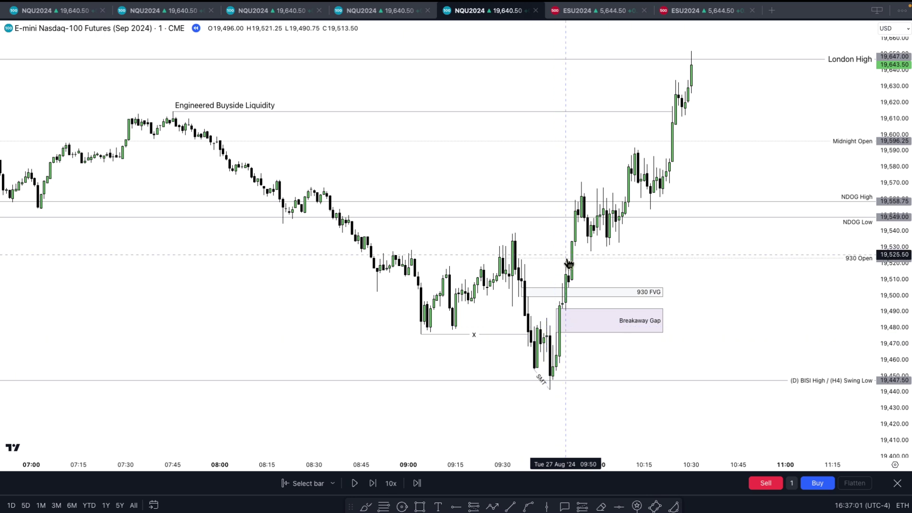
drag(663, 249, 660, 270)
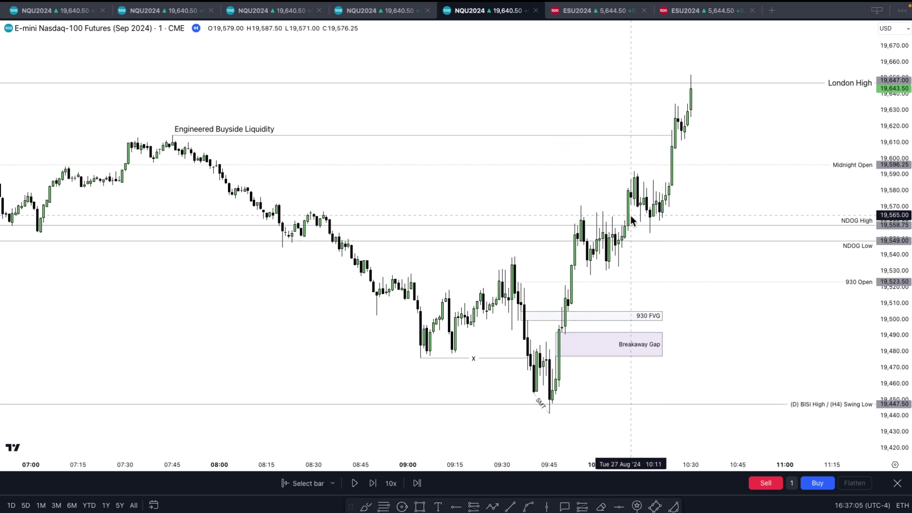
mouse_move(717, 212)
mouse_down()
mouse_move(717, 228)
mouse_move(713, 204)
mouse_up()
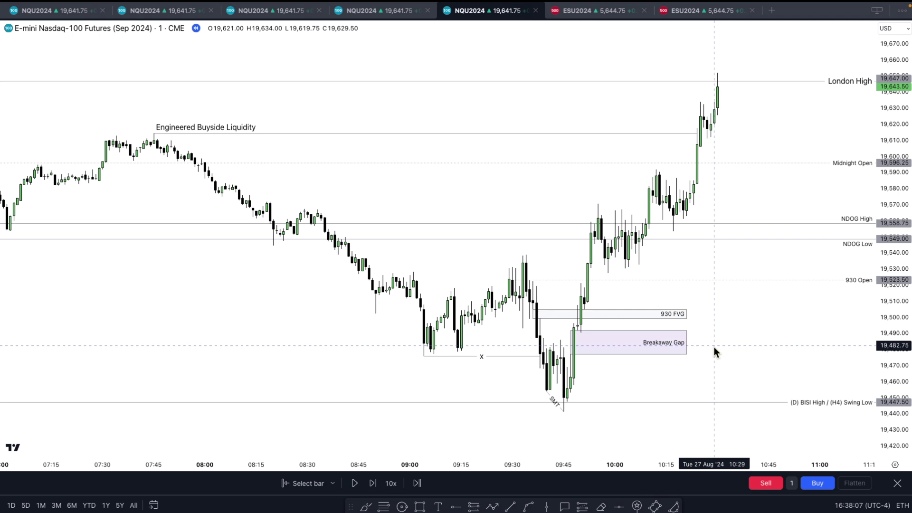
scroll(714, 352, up, 2)
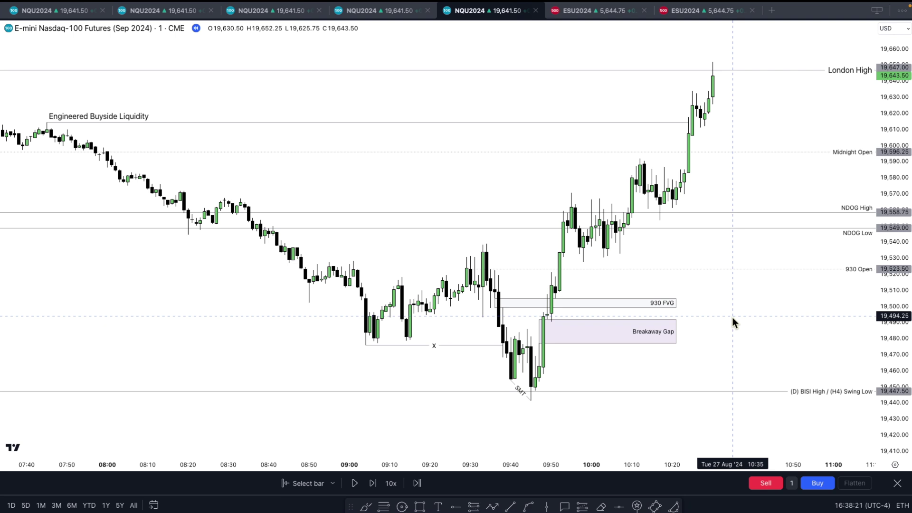
scroll(732, 317, down, 1)
scroll(747, 307, up, 3)
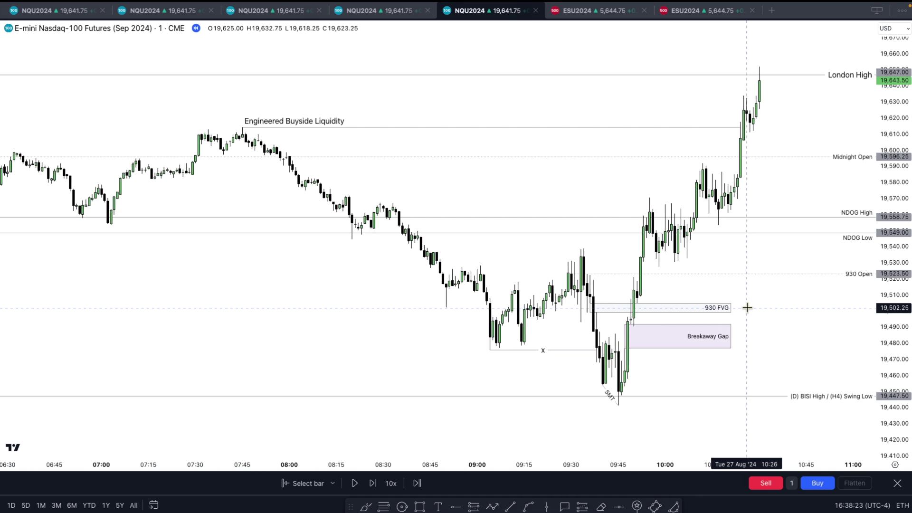
scroll(747, 307, left, 5)
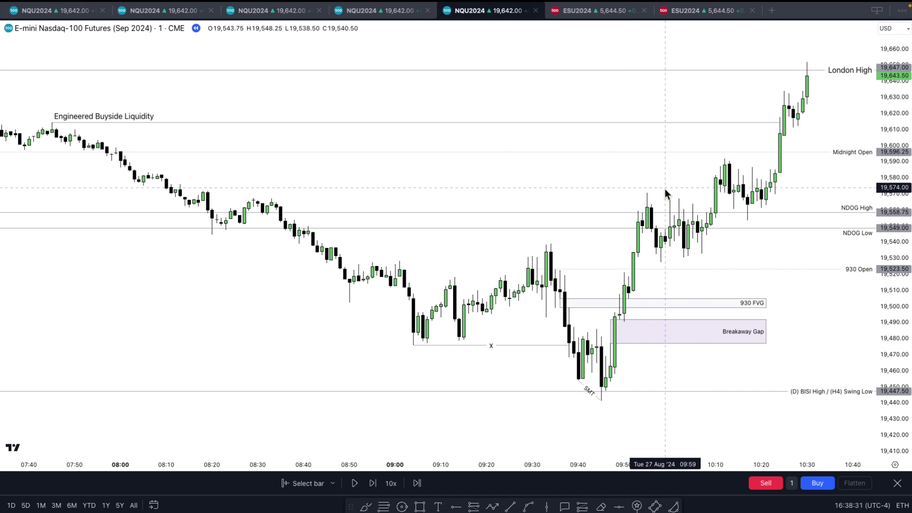
drag(663, 189, 603, 185)
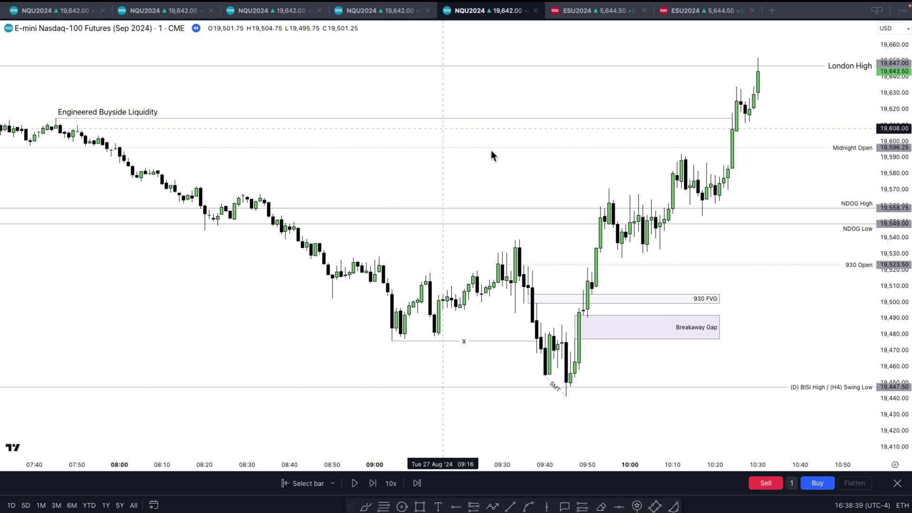
drag(537, 169, 531, 166)
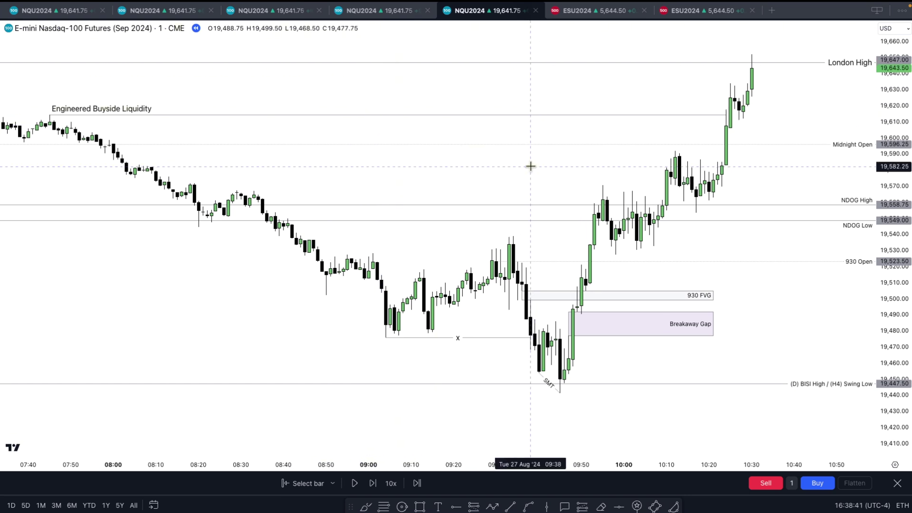